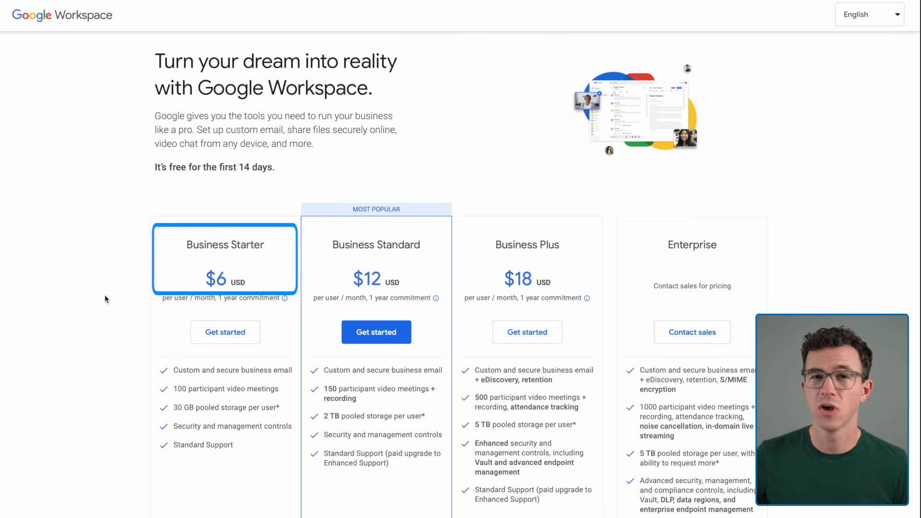
# - Start the Business Starter signup with business name "Beginning of a Business", employee count "Just you" and region United States
pyautogui.moveTo(286, 299)
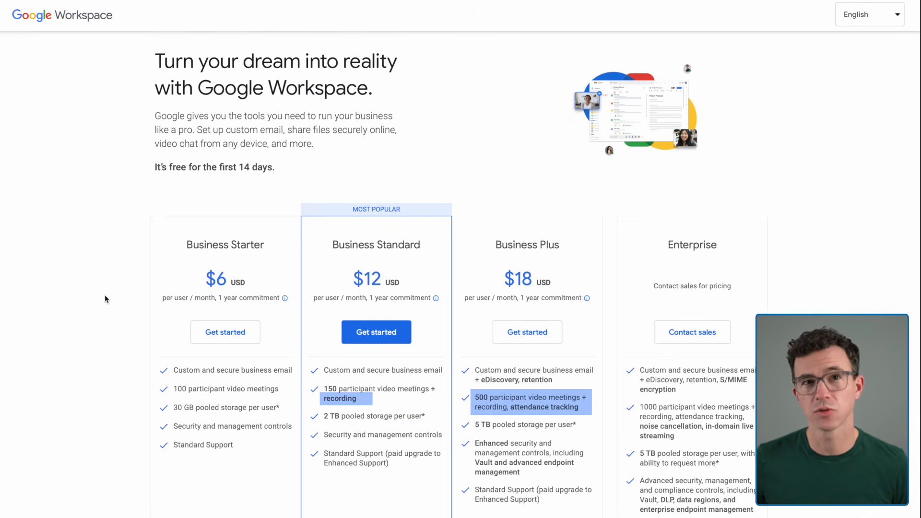
pyautogui.click(222, 333)
pyautogui.write('g')
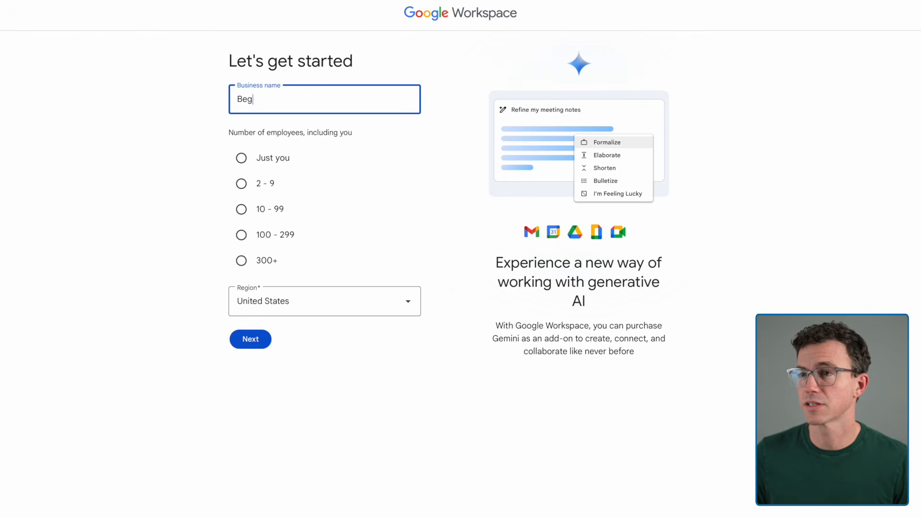
pyautogui.write('inning of a ')
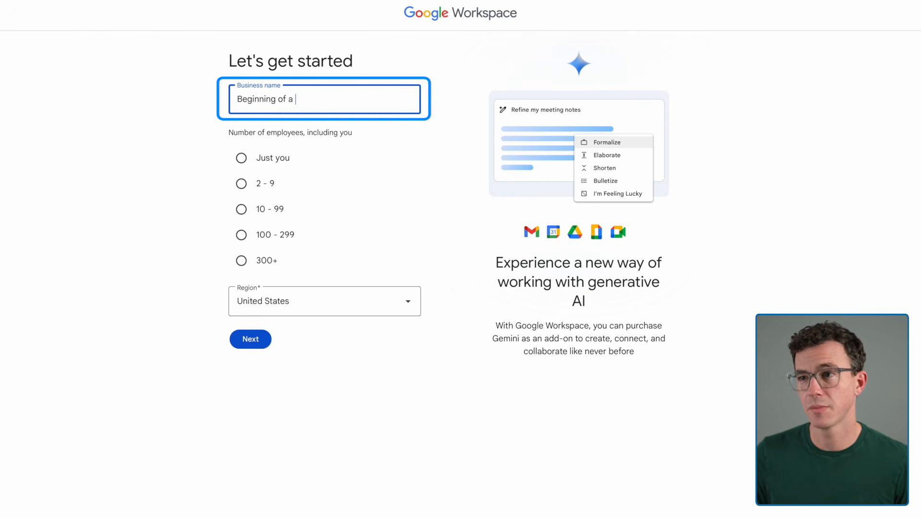
pyautogui.write('Business')
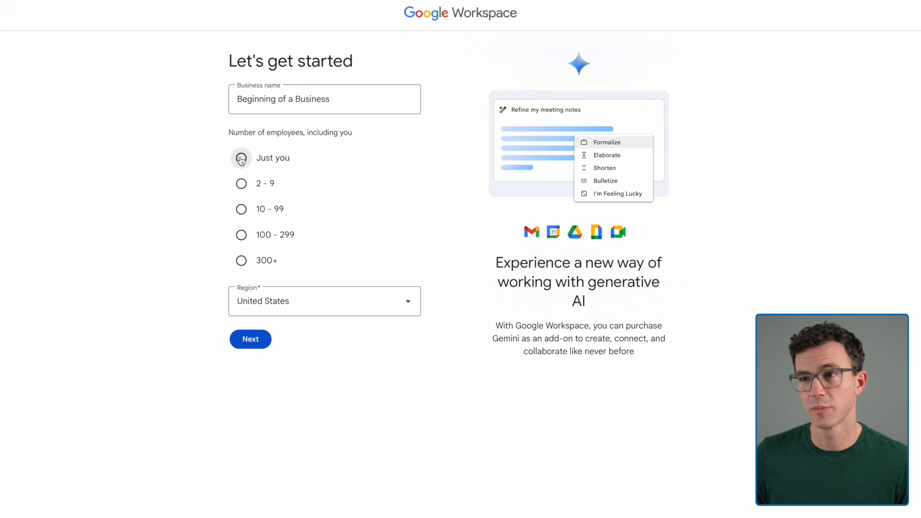
pyautogui.click(241, 158)
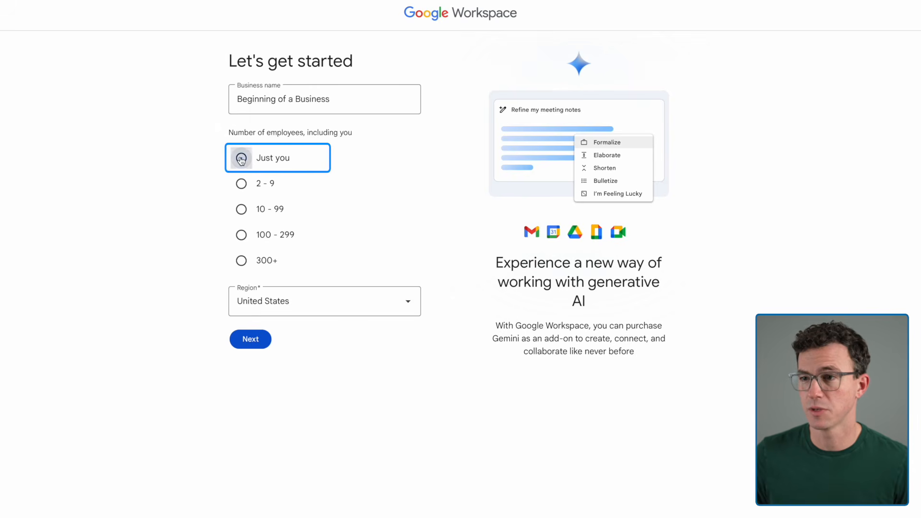
pyautogui.click(252, 305)
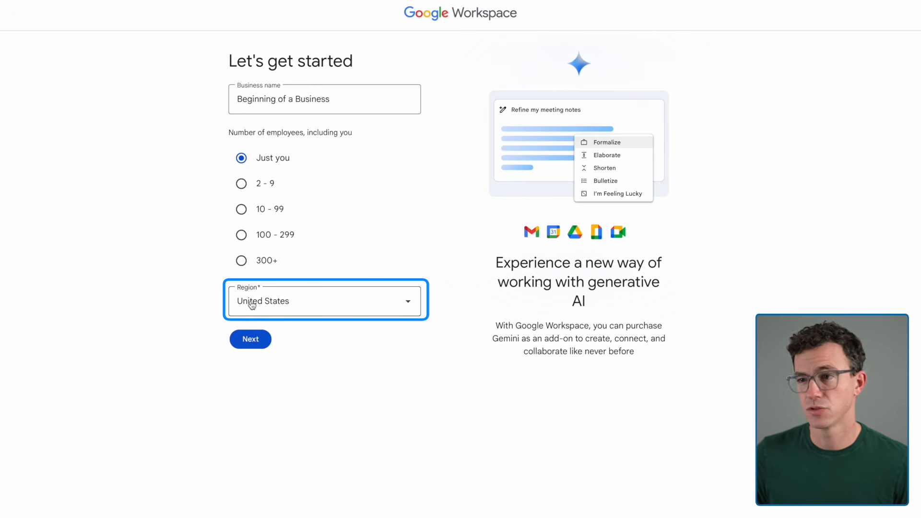
pyautogui.click(252, 339)
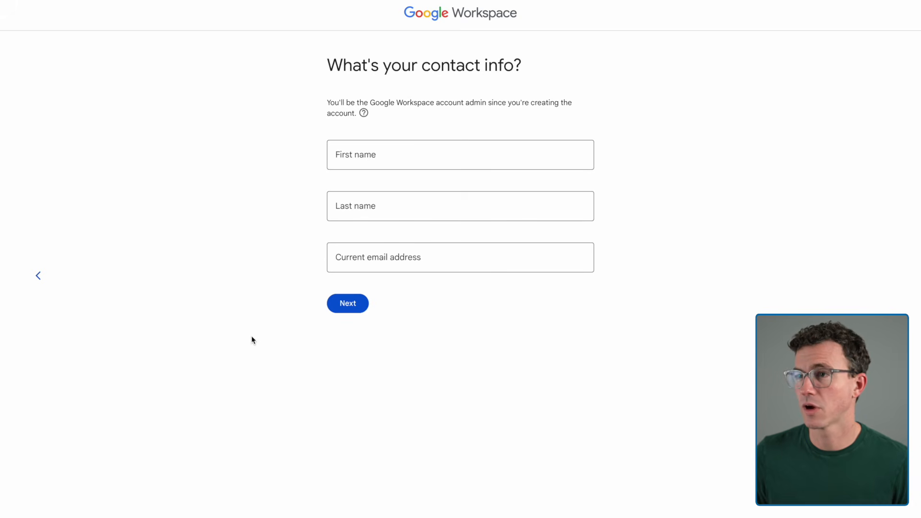
# - Fill in the admin's first name, last name and current email address, and continue to the Workspace setup options
pyautogui.press('Tab')
pyautogui.press('Tab')
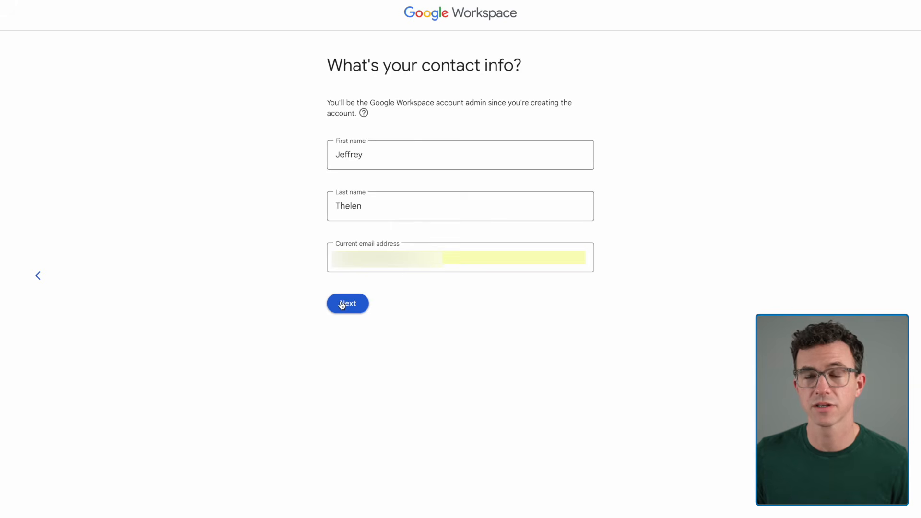
pyautogui.click(343, 304)
pyautogui.click(350, 177)
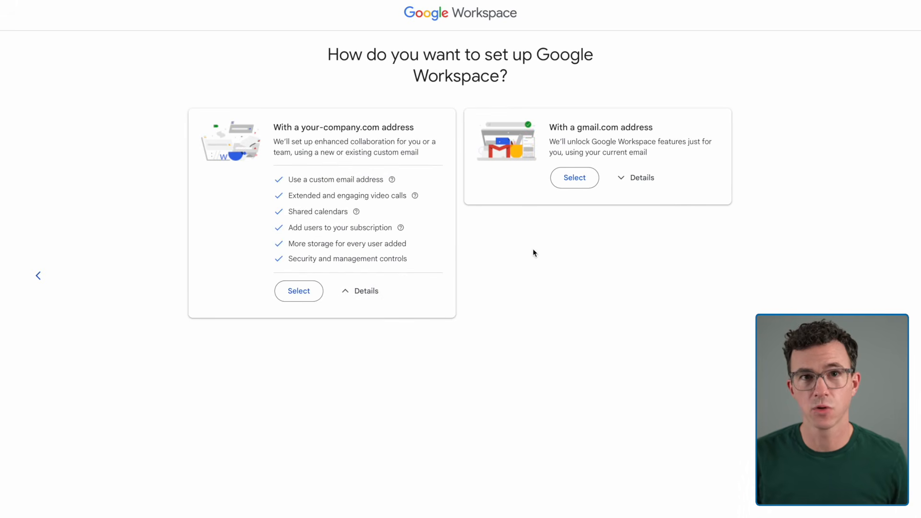
# - Set up the account with a company address, using the already owned domain beginningofabusiness.com
pyautogui.click(638, 178)
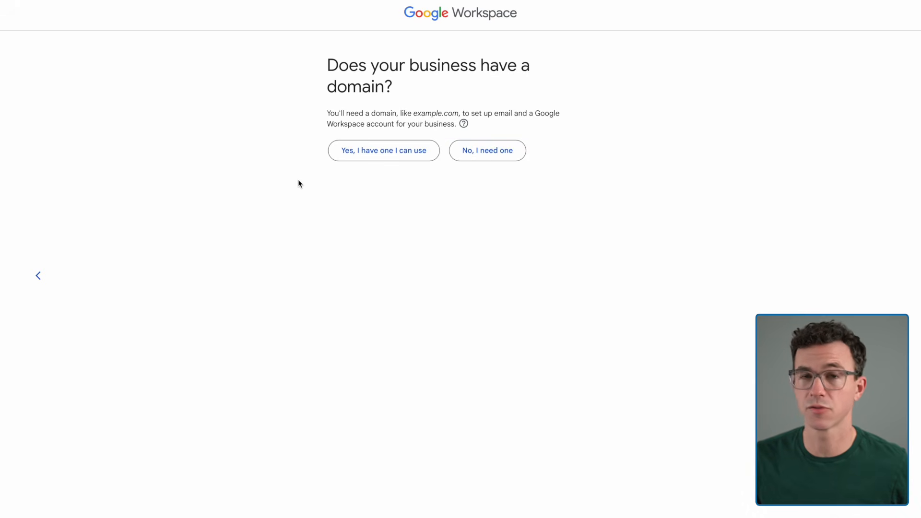
pyautogui.click(382, 155)
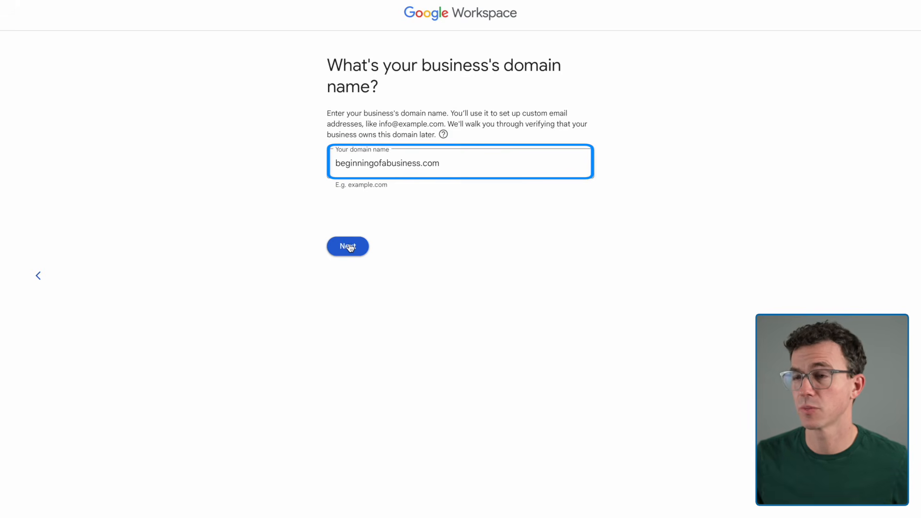
pyautogui.click(349, 247)
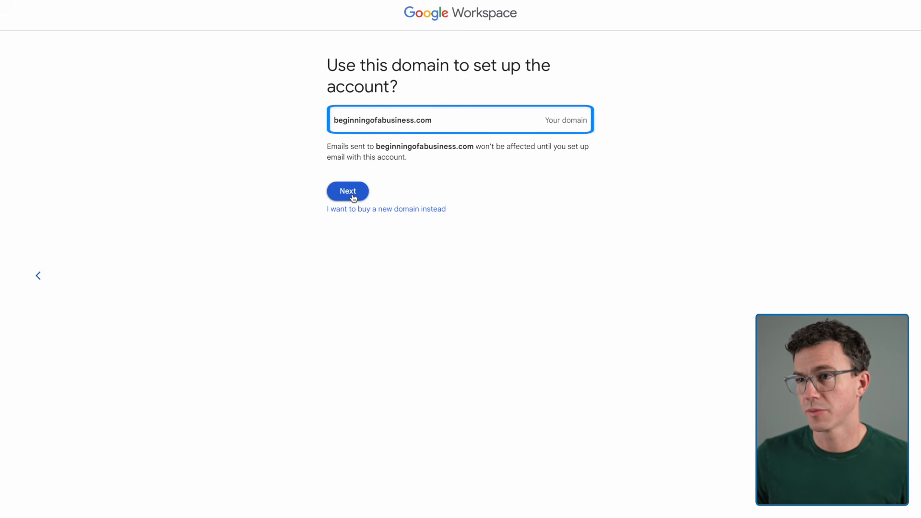
pyautogui.click(353, 198)
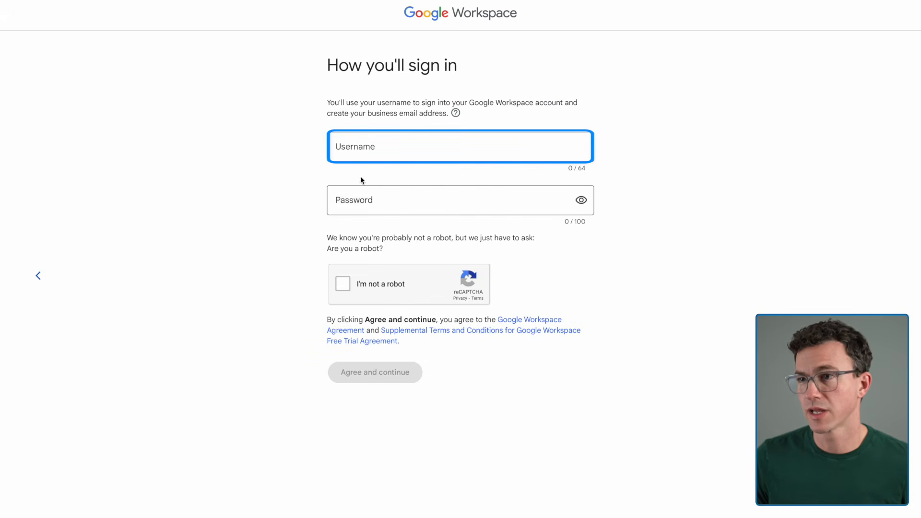
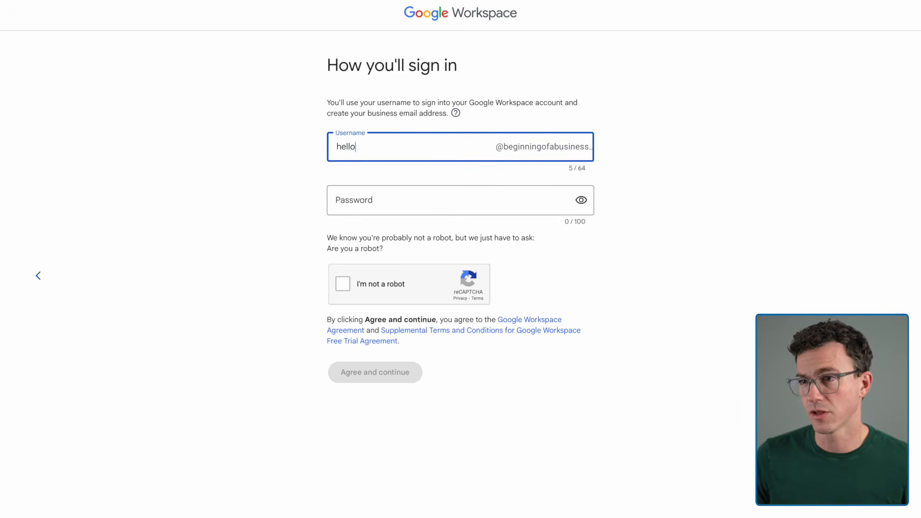
pyautogui.press('Tab')
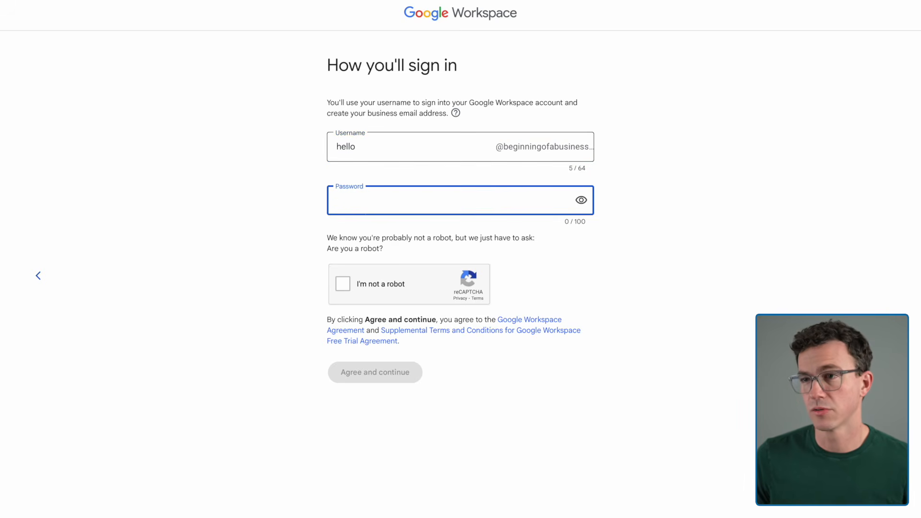
pyautogui.click(344, 286)
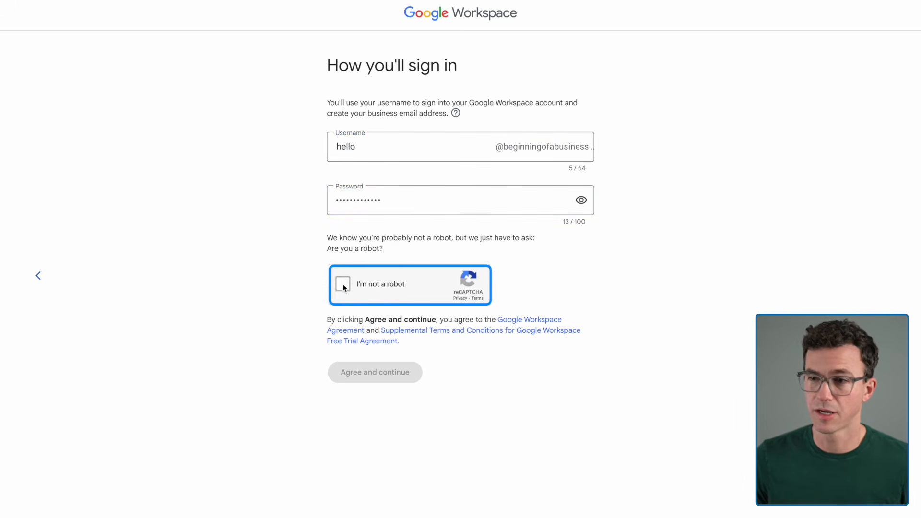
pyautogui.click(381, 372)
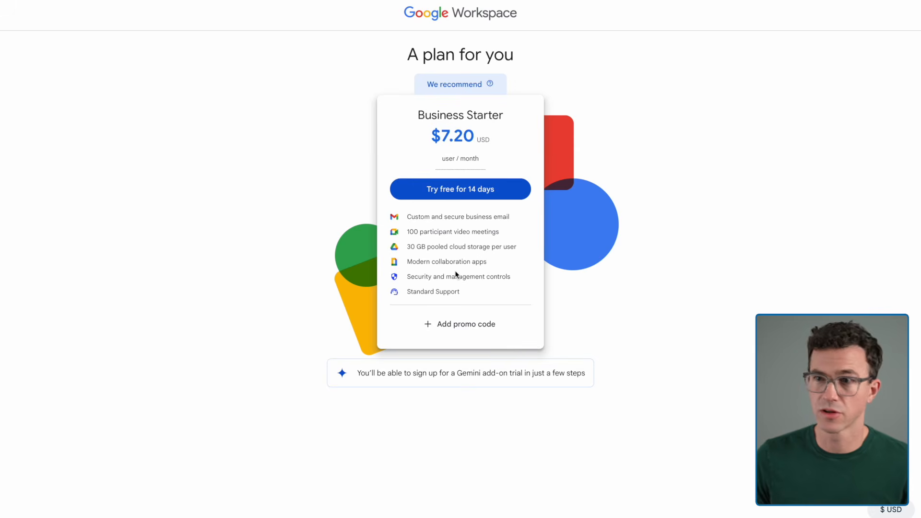
# - Check out the 14-day Business Starter trial with the customer's address and skip the Gemini Business add-on
pyautogui.click(456, 197)
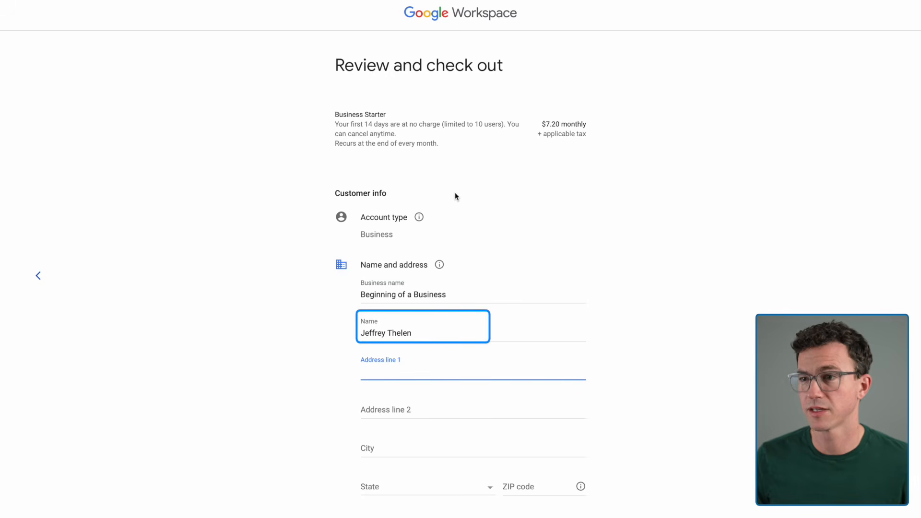
pyautogui.click(368, 373)
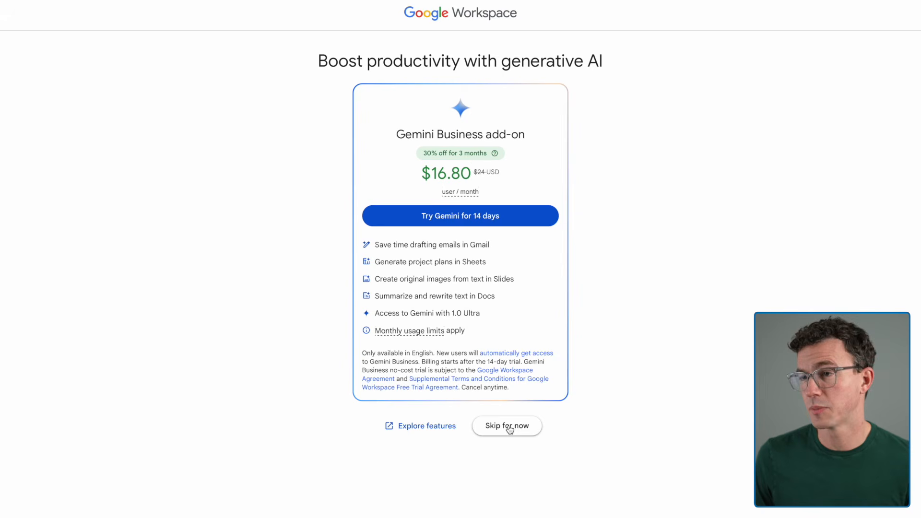
pyautogui.click(509, 427)
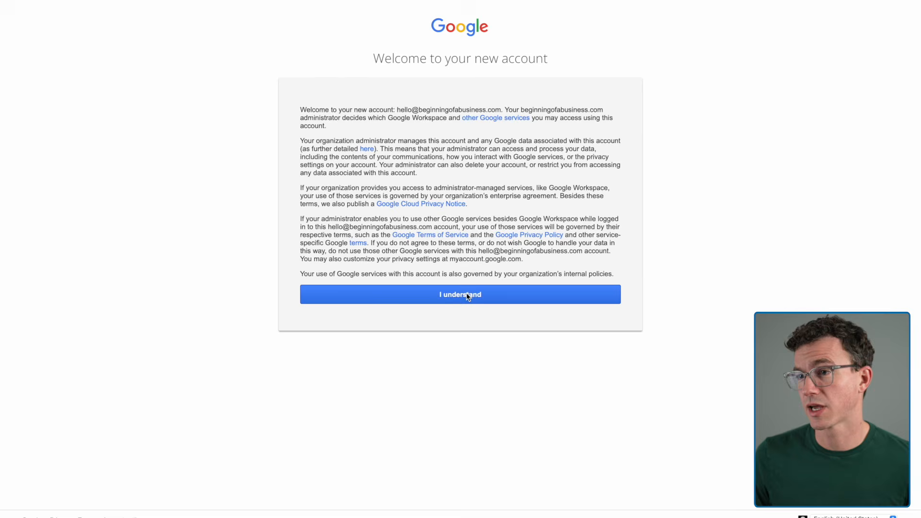
# - Acknowledge the new account terms and go through the Admin console's welcome tour to its end
pyautogui.click(467, 295)
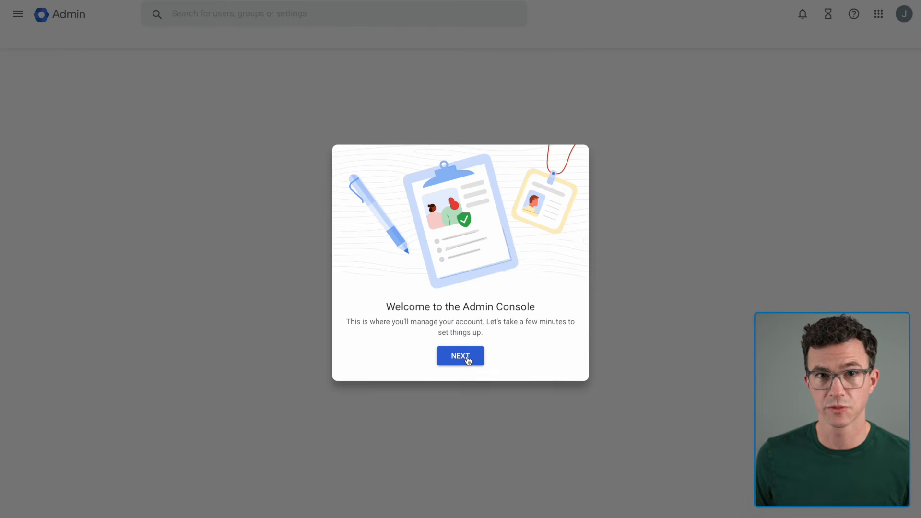
pyautogui.click(468, 361)
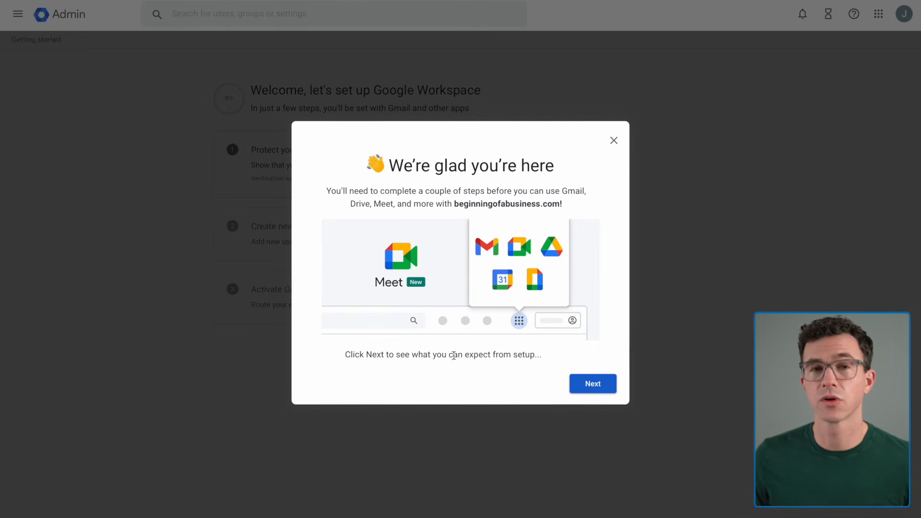
pyautogui.click(589, 384)
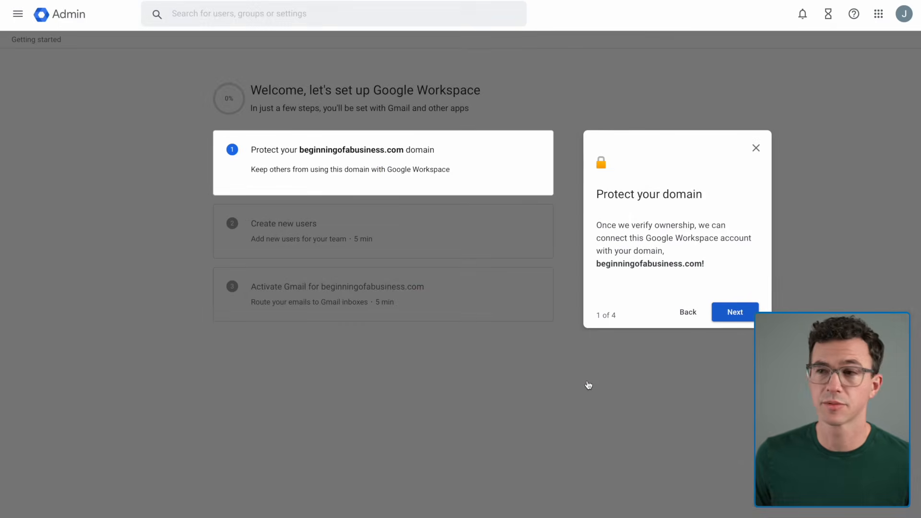
pyautogui.click(733, 313)
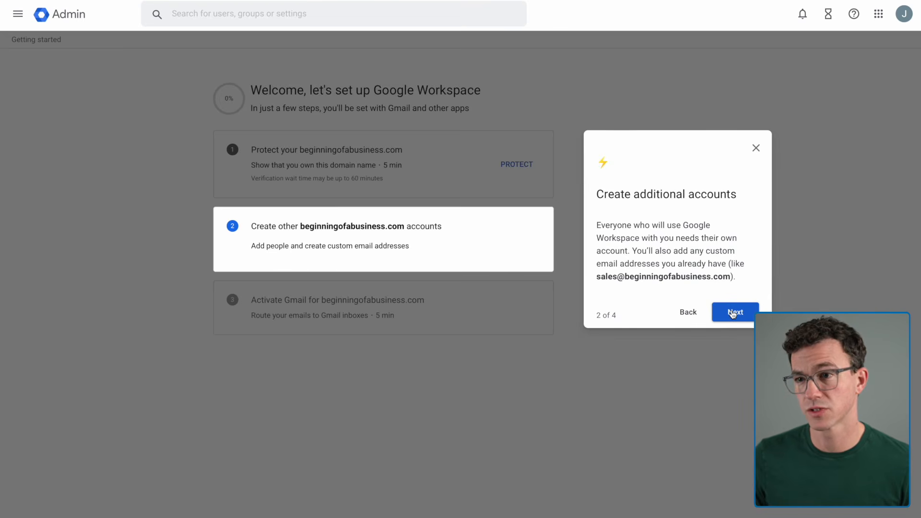
pyautogui.click(732, 313)
pyautogui.click(733, 312)
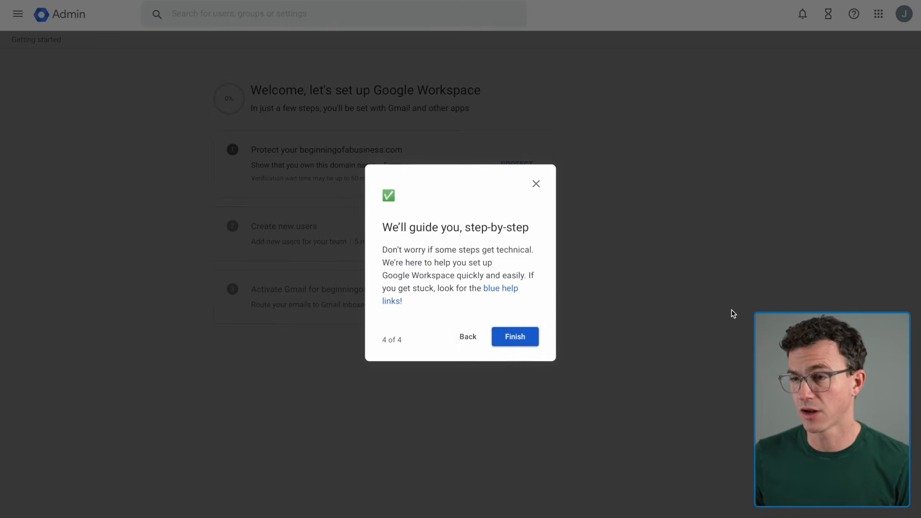
pyautogui.click(513, 337)
# - Start protecting the beginningofabusiness.com domain using the generic instructions, and copy the TXT verification code
pyautogui.click(537, 168)
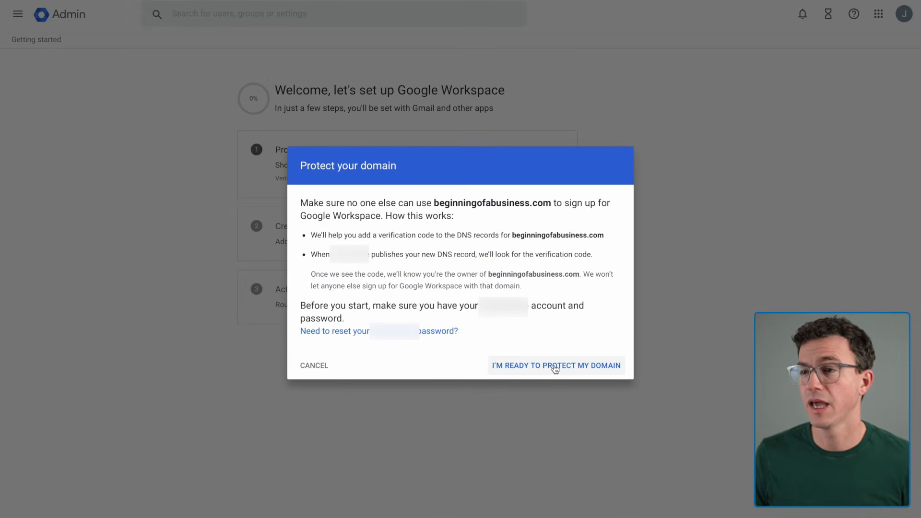
pyautogui.click(555, 366)
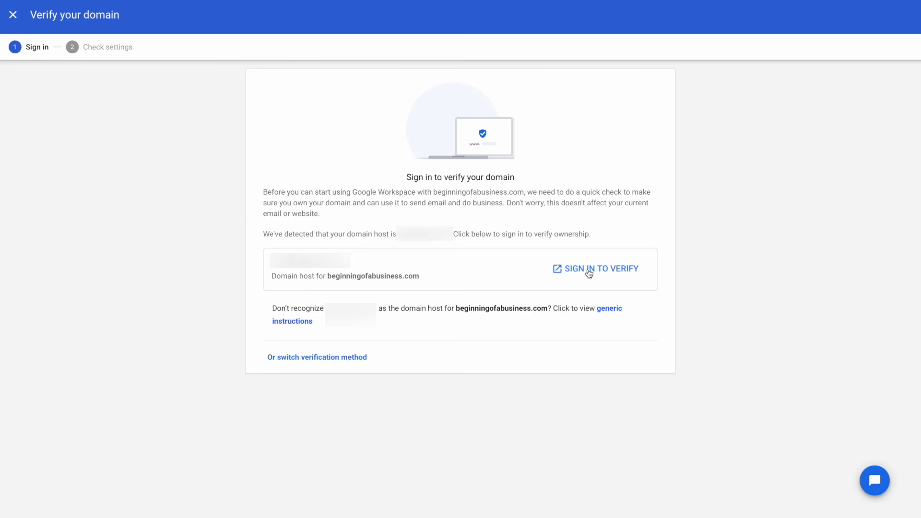
pyautogui.click(589, 271)
pyautogui.click(609, 310)
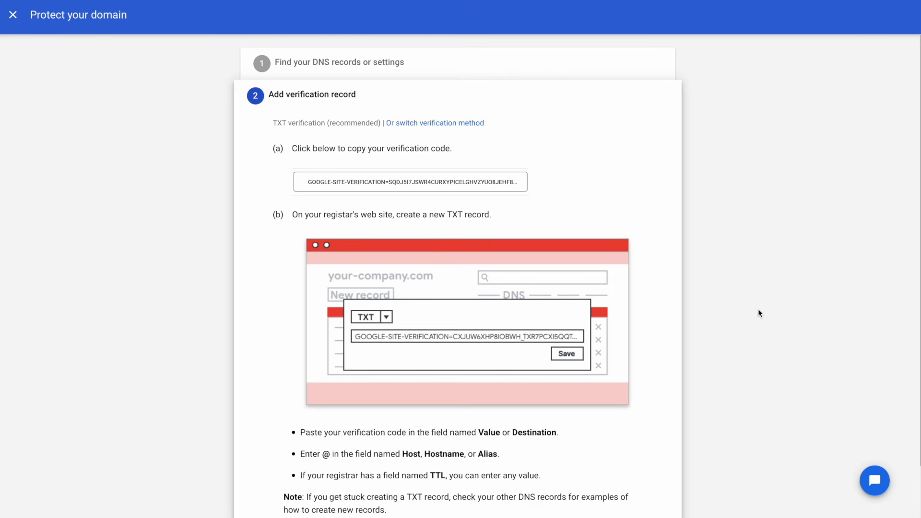
pyautogui.click(385, 183)
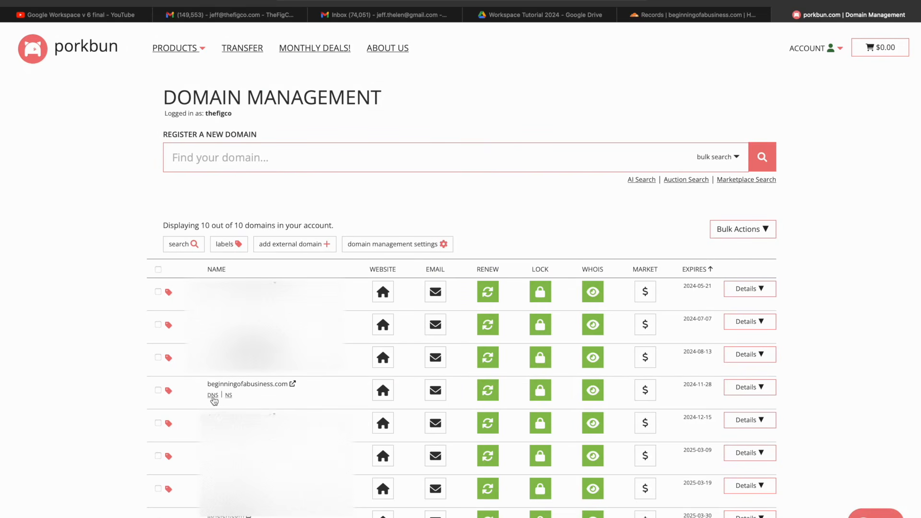
# - In Porkbun, add a TXT record to beginningofabusiness.com's DNS with a blank host and the Google verification code as the answer
pyautogui.click(212, 396)
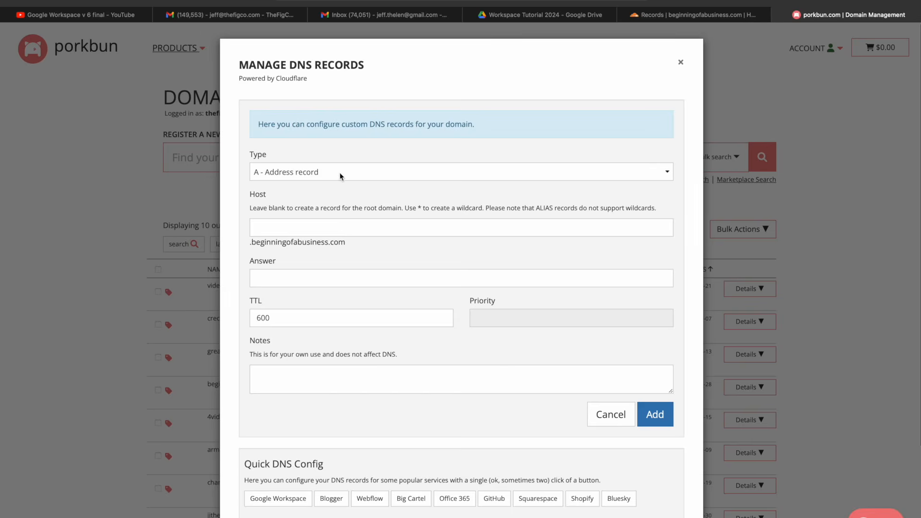
pyautogui.click(340, 175)
pyautogui.click(327, 219)
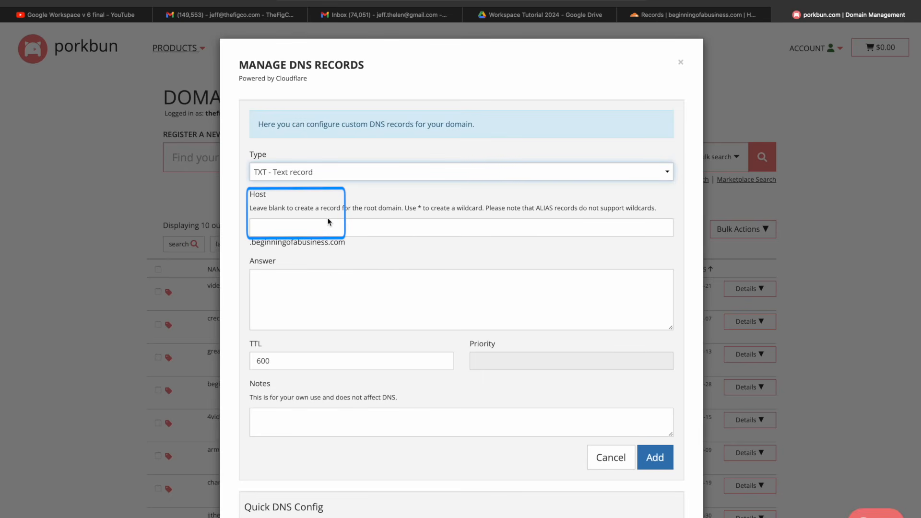
pyautogui.click(329, 278)
pyautogui.hotkey('ctrl', 'v')
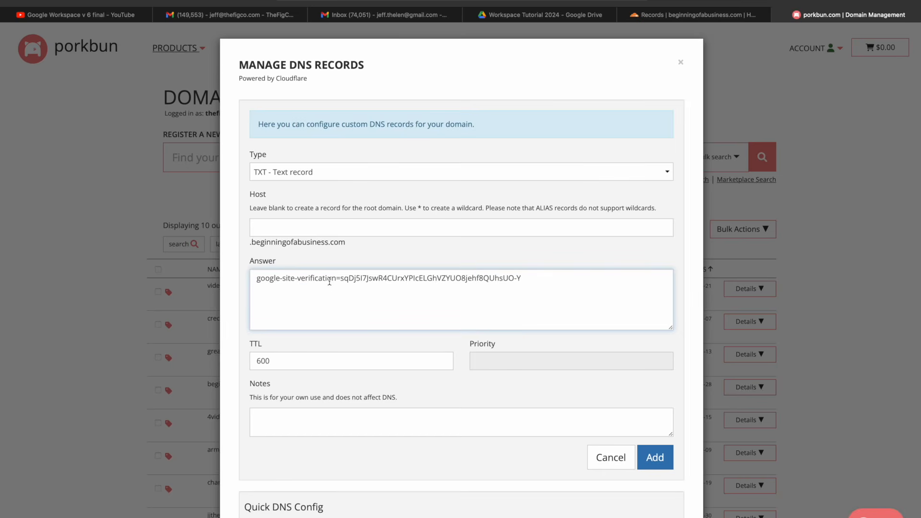
pyautogui.click(649, 462)
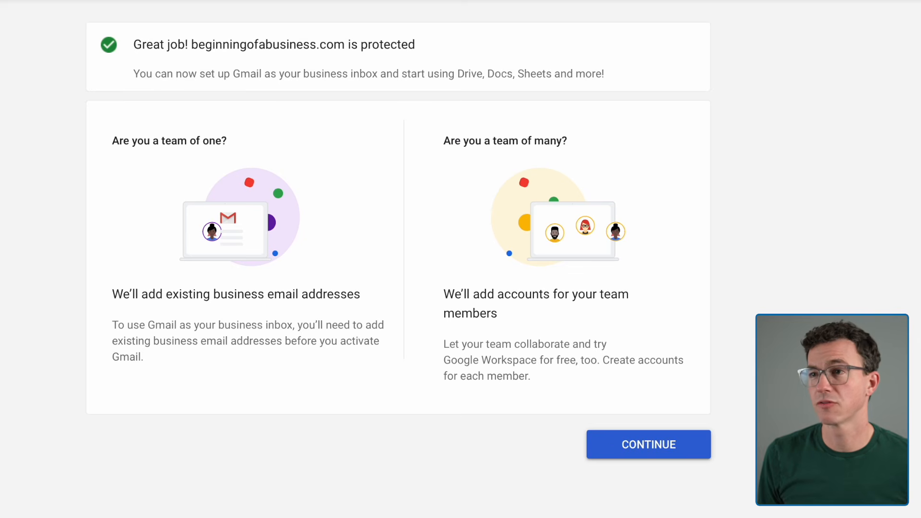
# - Finish protecting beginningofabusiness.com and return to the Google Workspace setup checklist
pyautogui.click(649, 445)
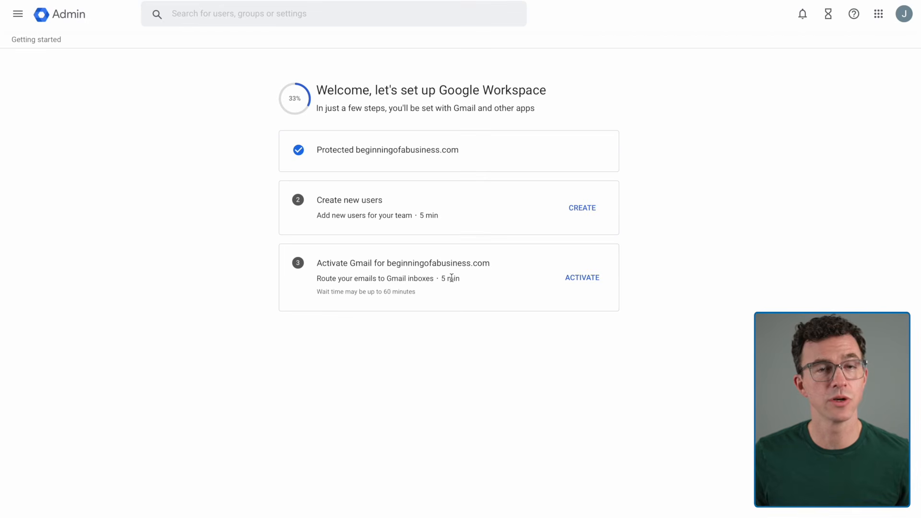
pyautogui.click(583, 209)
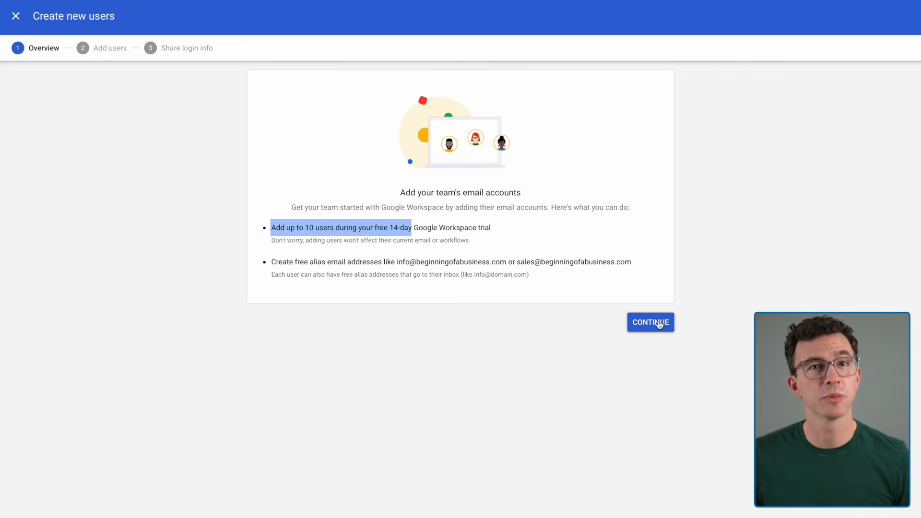
pyautogui.click(659, 326)
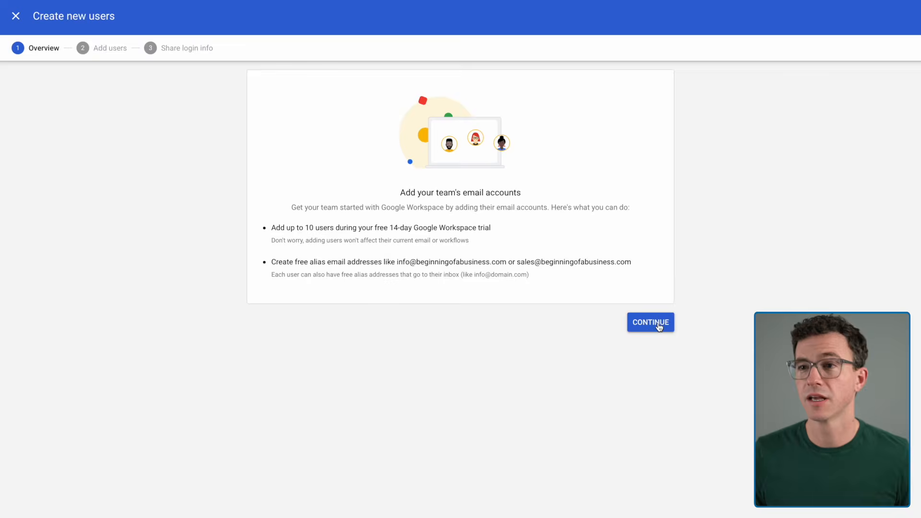
pyautogui.click(295, 191)
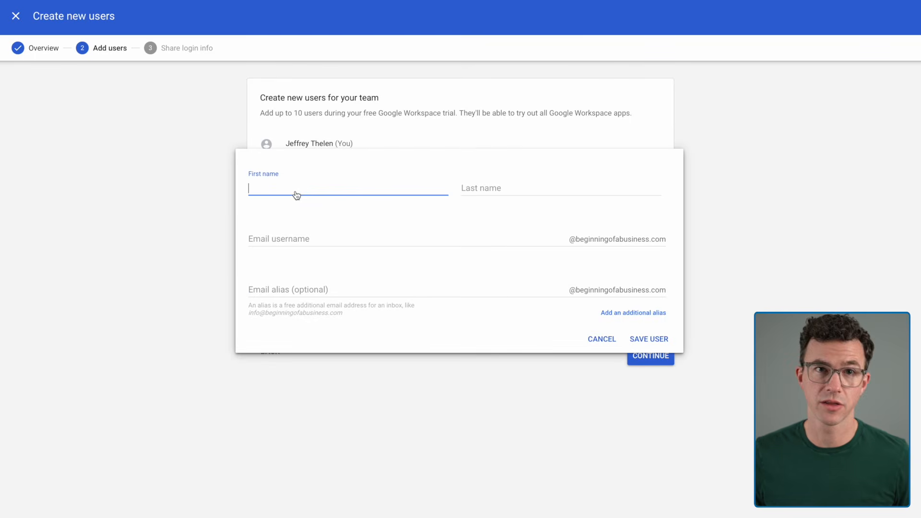
pyautogui.write('John')
pyautogui.press('Tab')
pyautogui.write('Smith')
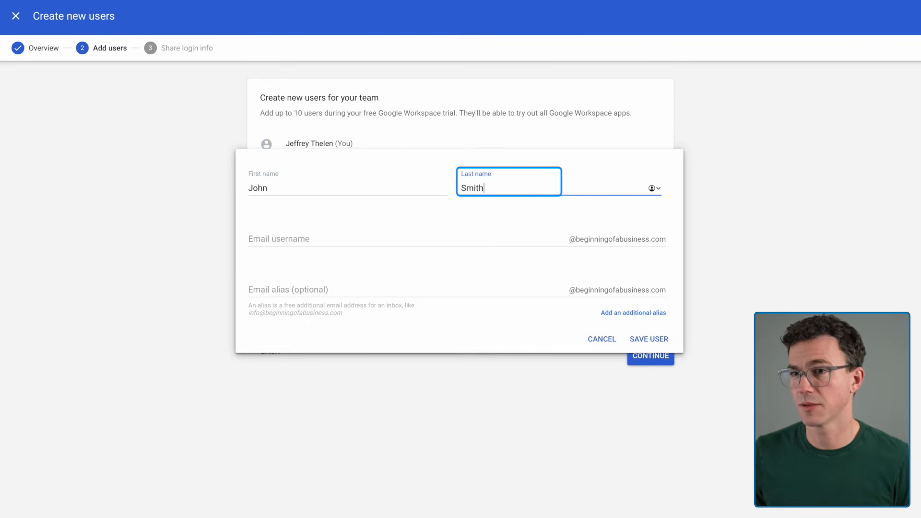
pyautogui.press('Tab')
pyautogui.write('john')
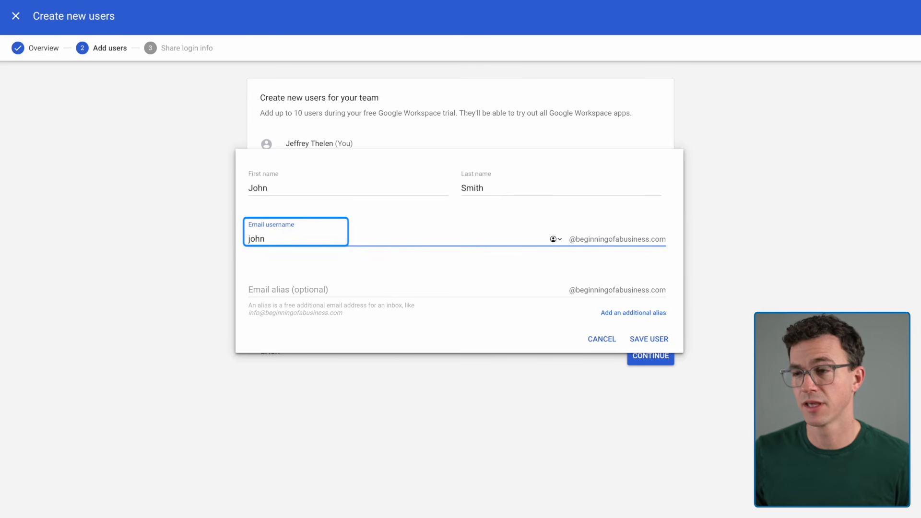
pyautogui.click(606, 340)
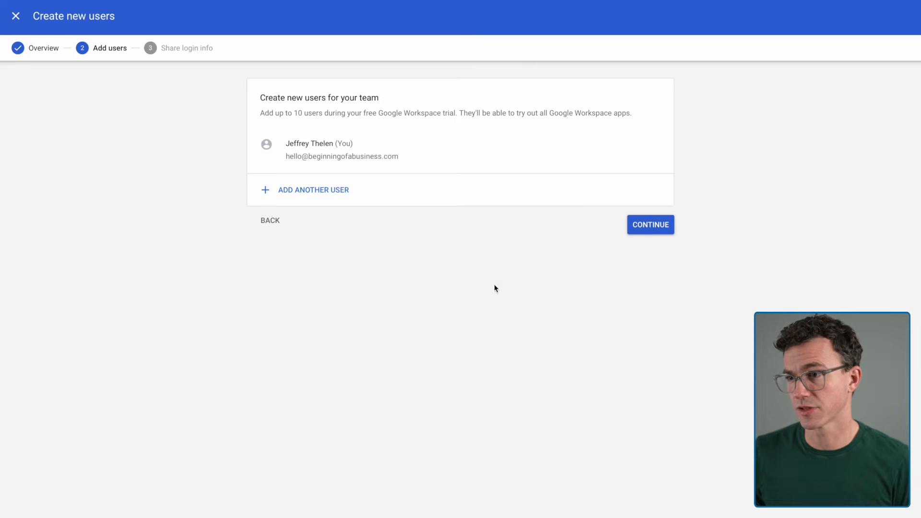
pyautogui.click(658, 225)
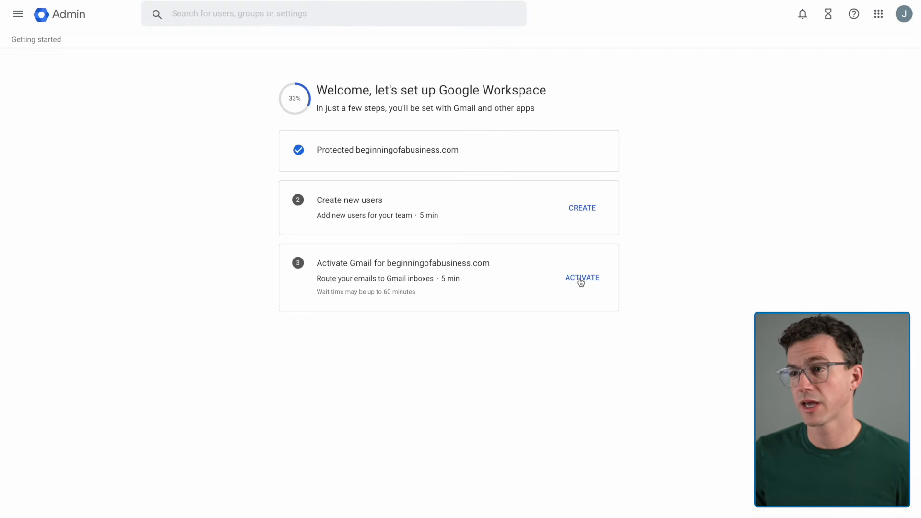
# - Start activating Gmail for beginningofabusiness.com with the generic instructions, and copy the MX record's destination smtp.google.com
pyautogui.click(582, 282)
pyautogui.click(581, 282)
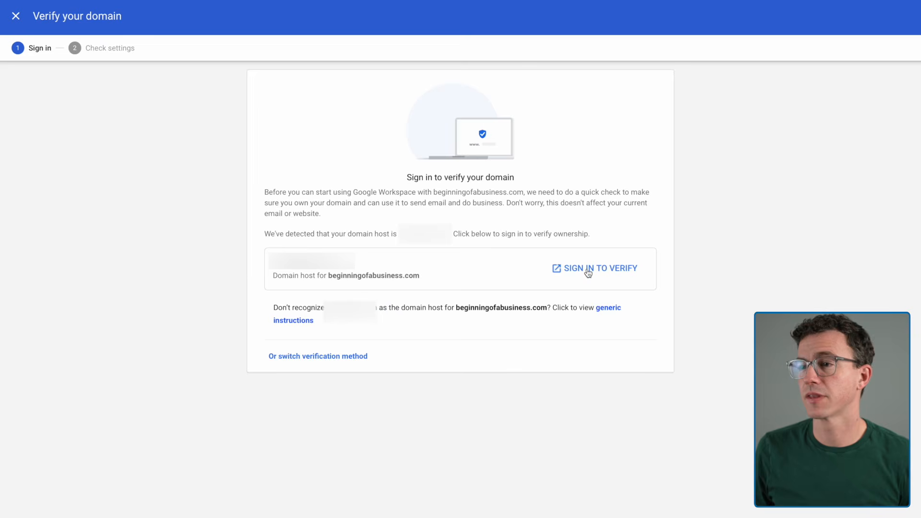
pyautogui.click(609, 310)
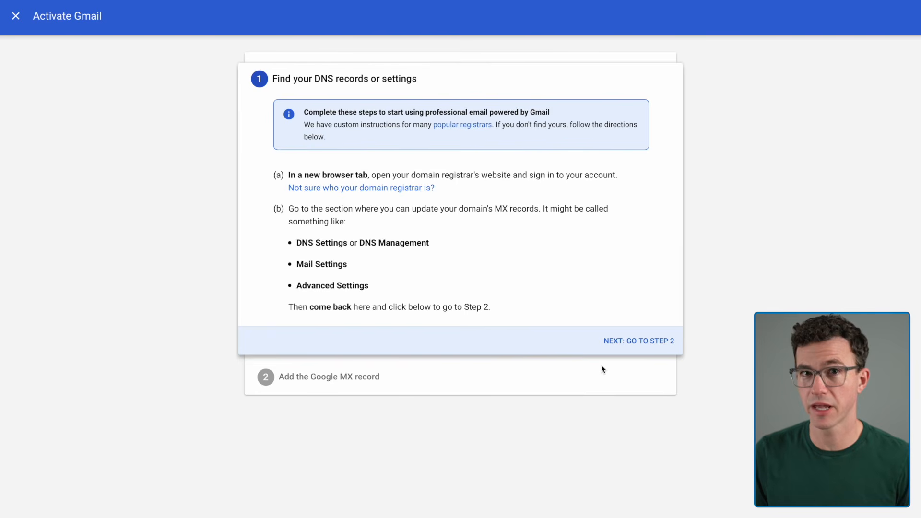
pyautogui.click(627, 342)
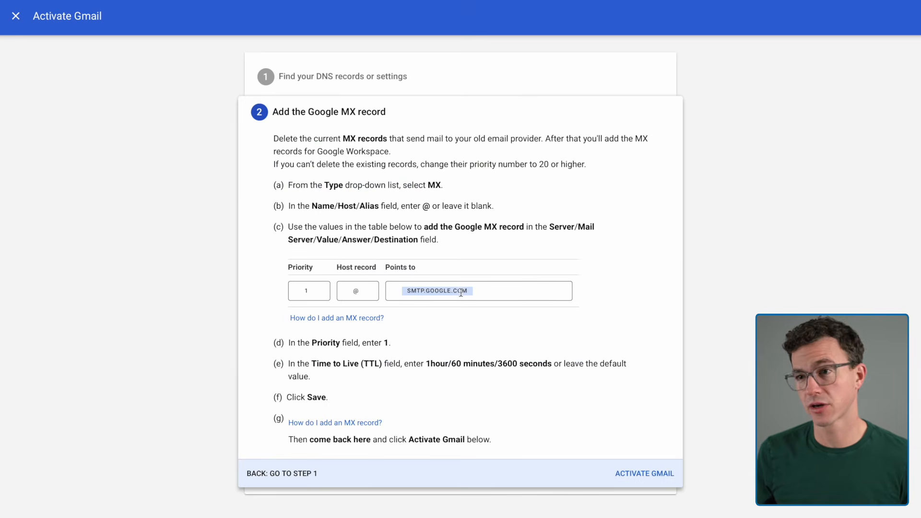
pyautogui.click(458, 291)
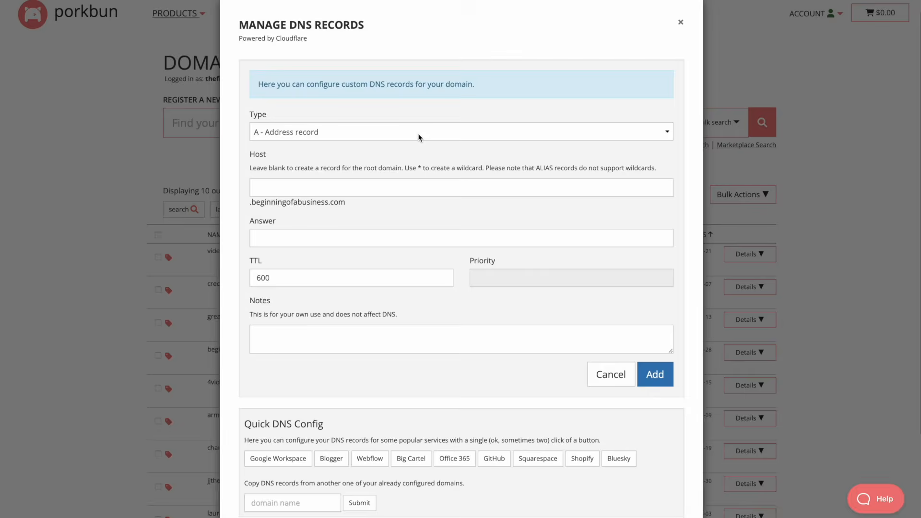
# - In Porkbun, add an MX record to beginningofabusiness.com's DNS with a blank host, answer smtp.google.com and priority 1
pyautogui.click(416, 134)
pyautogui.click(413, 143)
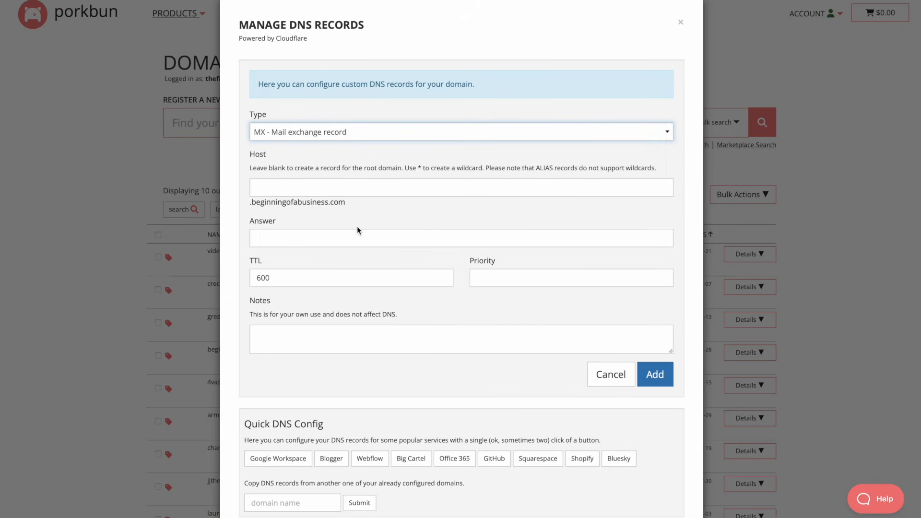
pyautogui.click(355, 240)
pyautogui.hotkey('ctrl', 'v')
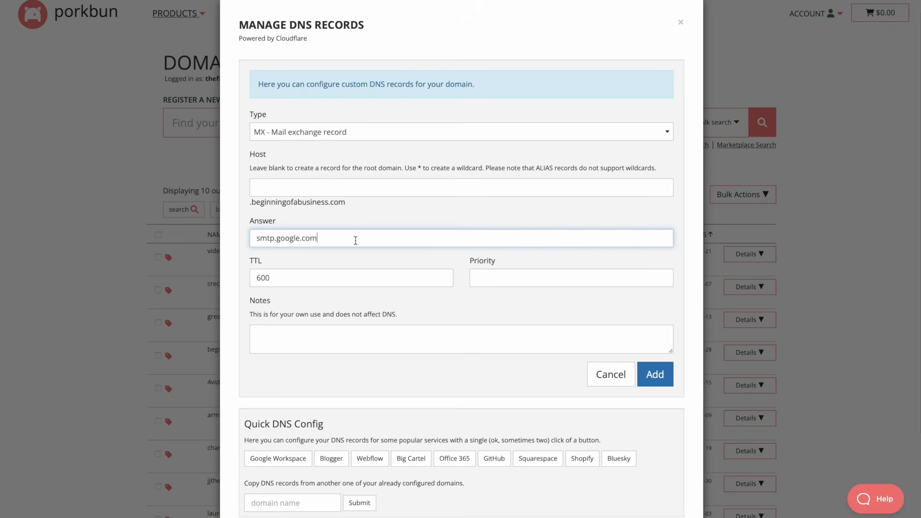
pyautogui.click(494, 275)
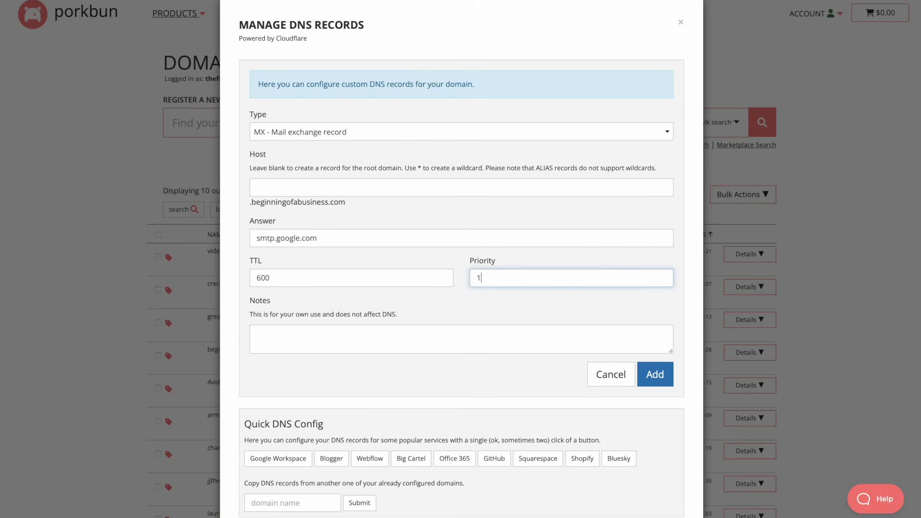
pyautogui.click(655, 376)
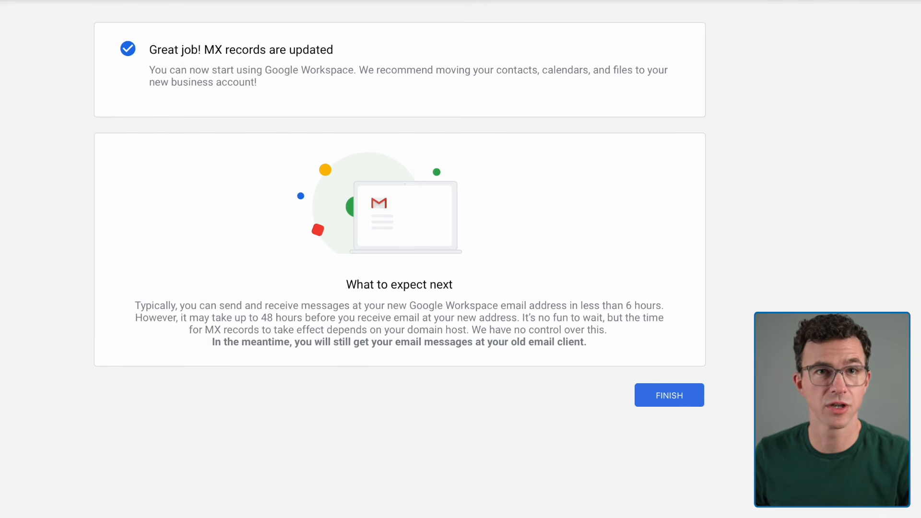
# - Finish the Gmail activation in the Admin console and skip creating new users for now
pyautogui.click(656, 392)
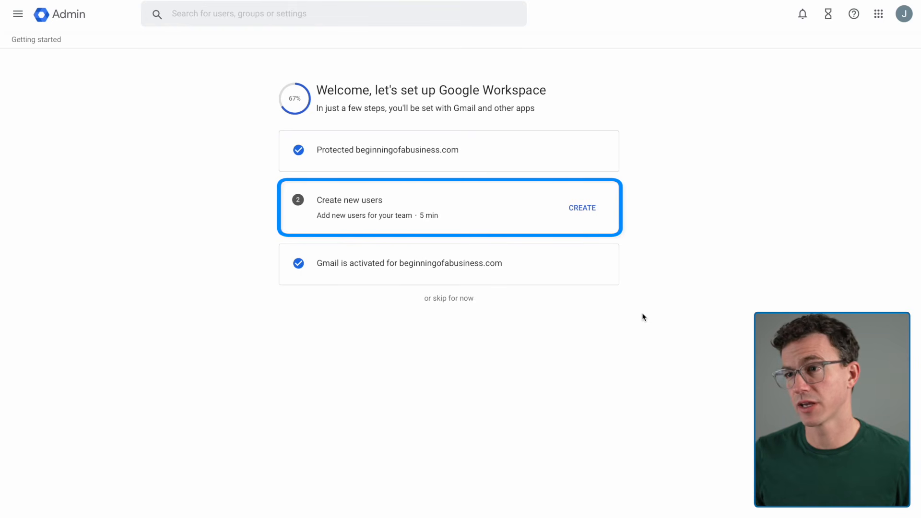
pyautogui.click(446, 299)
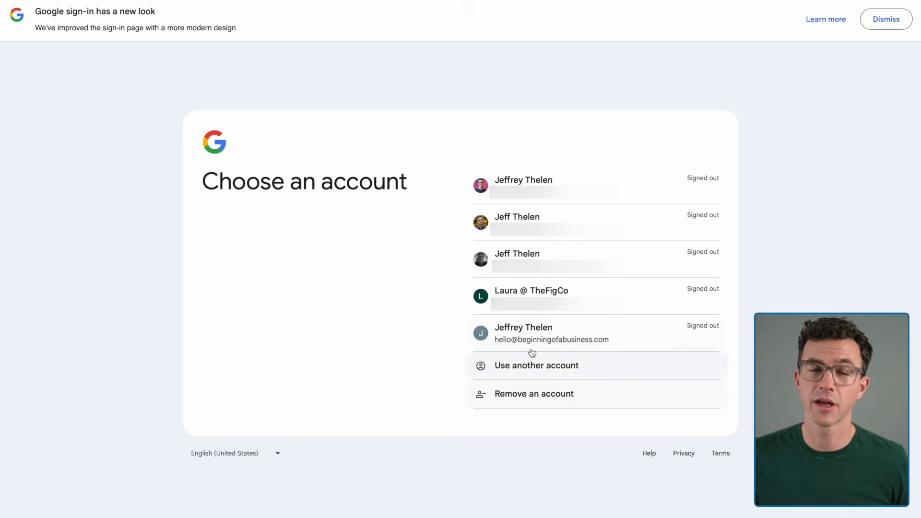
# - Sign in to Gmail with the new beginningofabusiness.com account, entering the account password
pyautogui.click(555, 329)
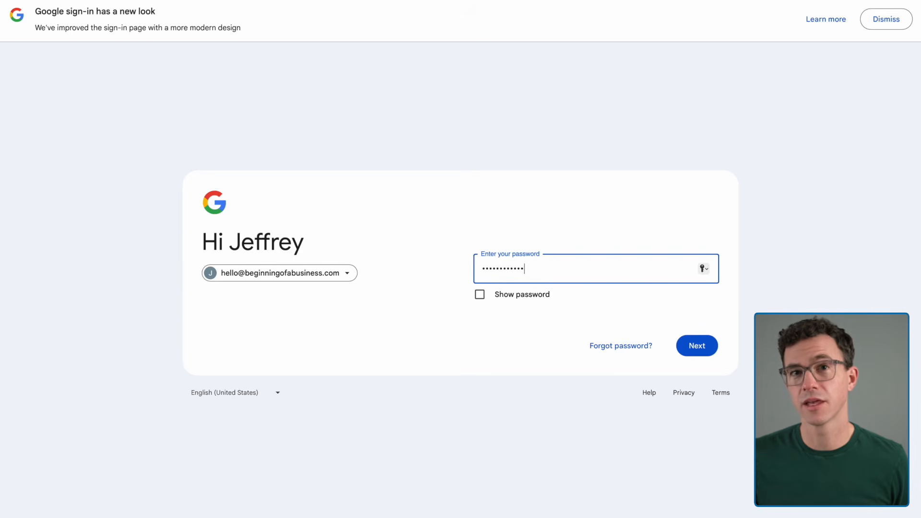
pyautogui.click(696, 346)
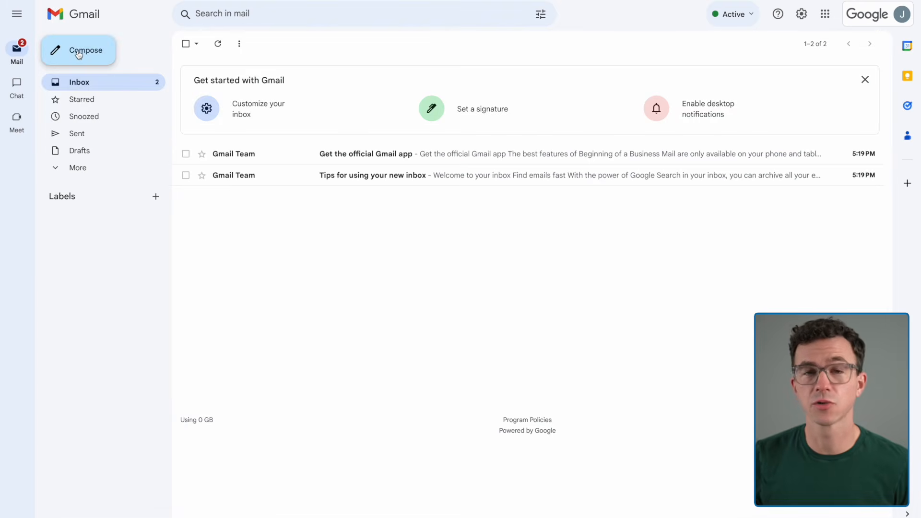
# - Send a test email titled "Can I send an email?" to another mailbox, answer it from there with "Yes, you can!" and open the reply
pyautogui.click(79, 54)
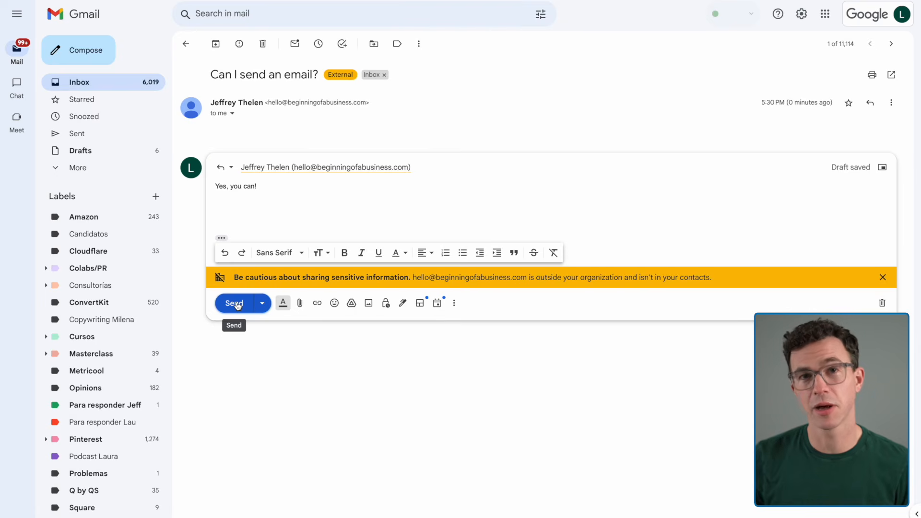
pyautogui.click(234, 306)
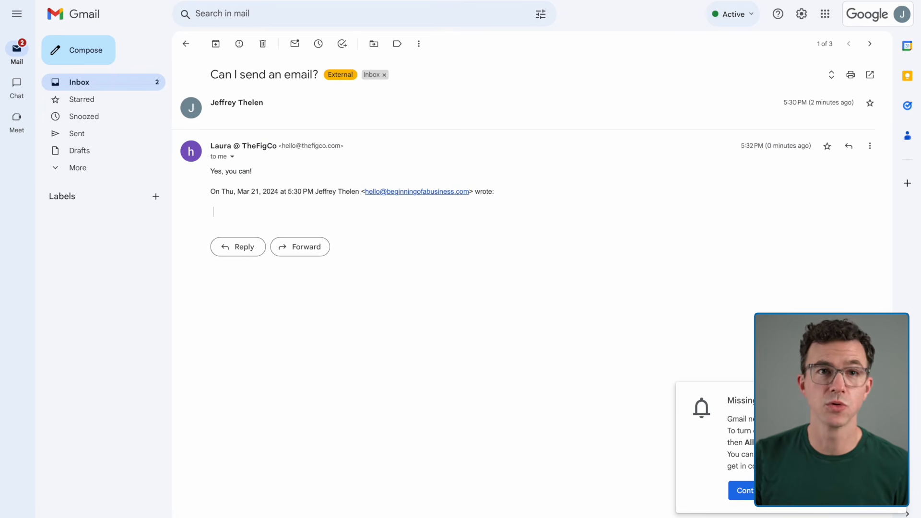
pyautogui.click(808, 490)
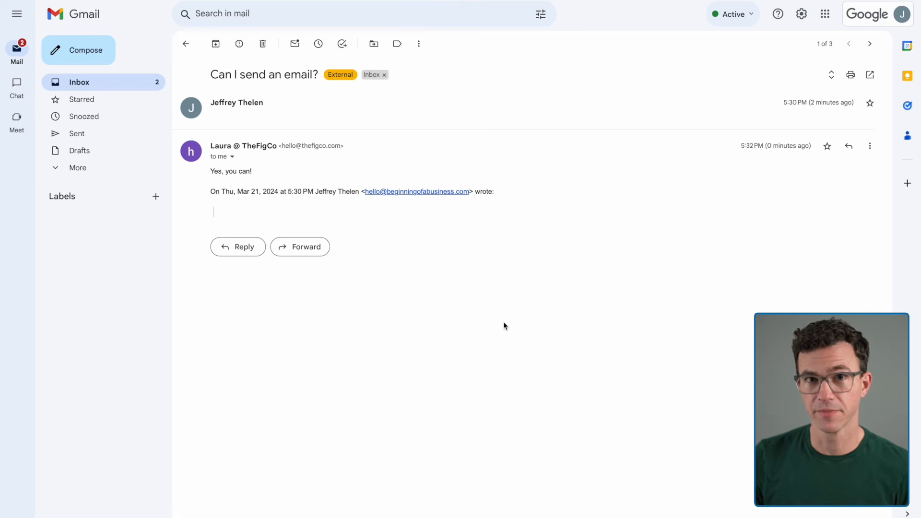